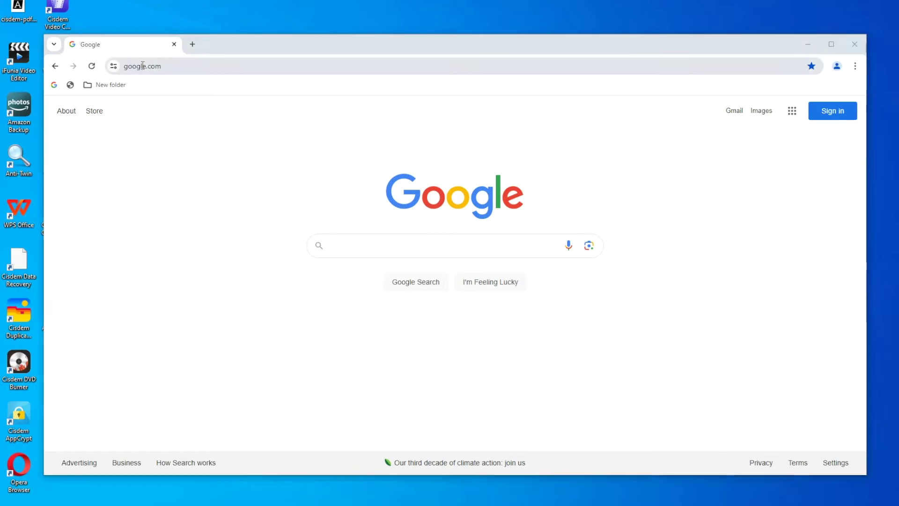
text(cisdem)
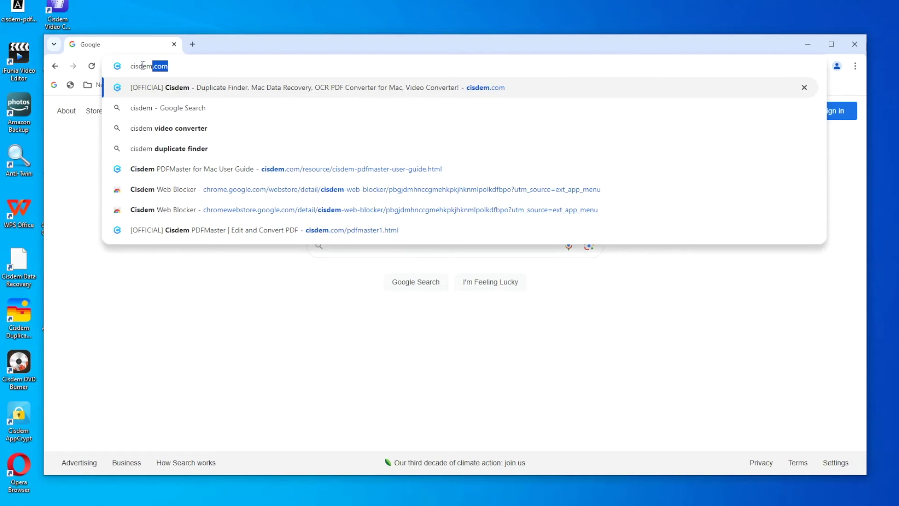
- Load the Cisdem site and go to the Data Recovery product page from Products
key(Return)
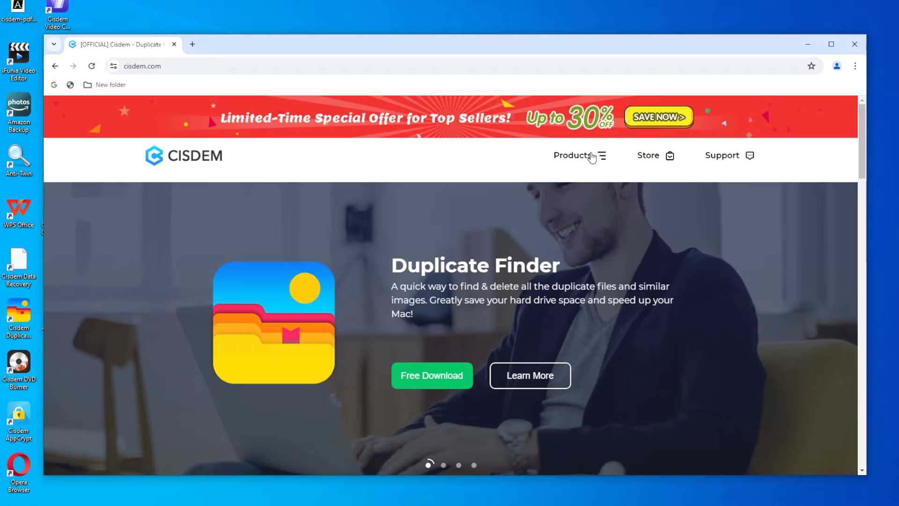
click(592, 156)
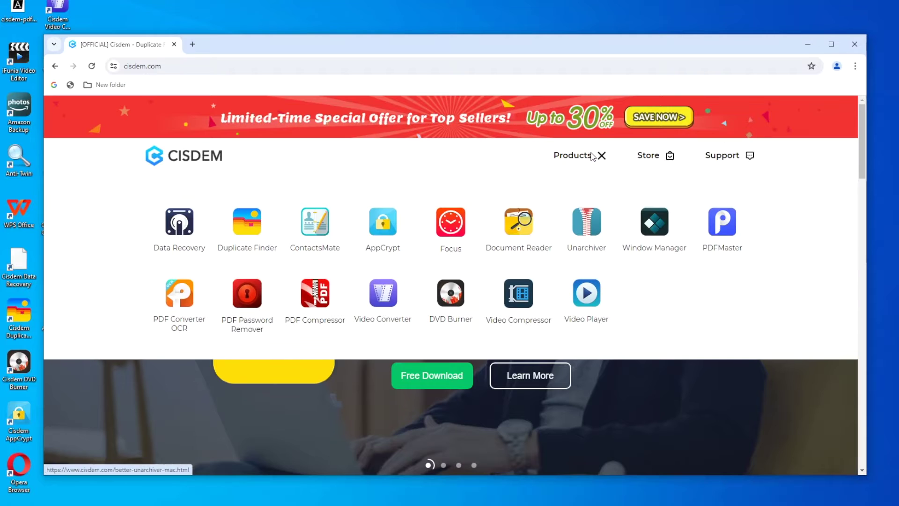
click(180, 225)
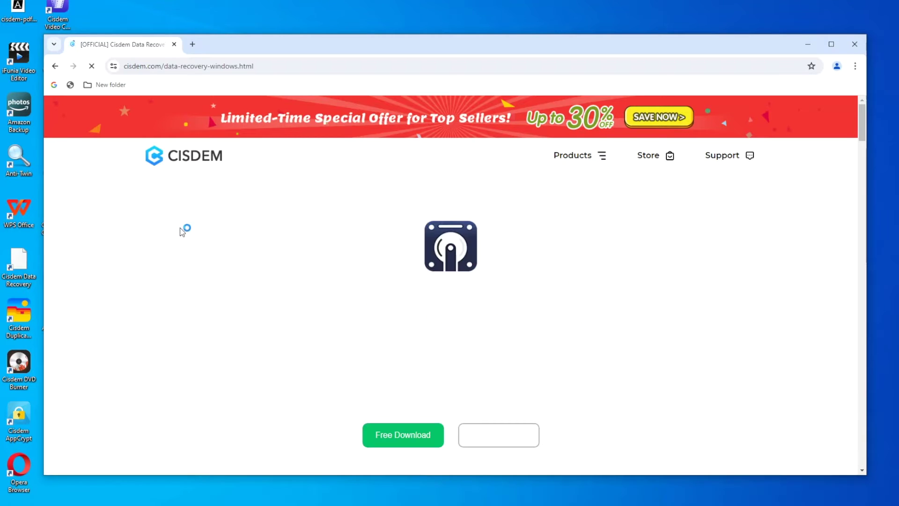
scroll(731, 197, down, 1)
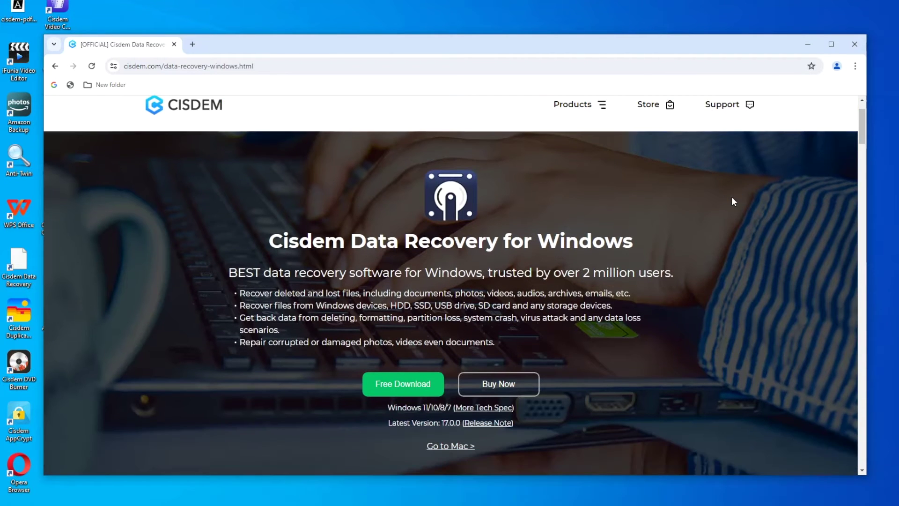
scroll(731, 197, down, 1)
scroll(732, 196, up, 1)
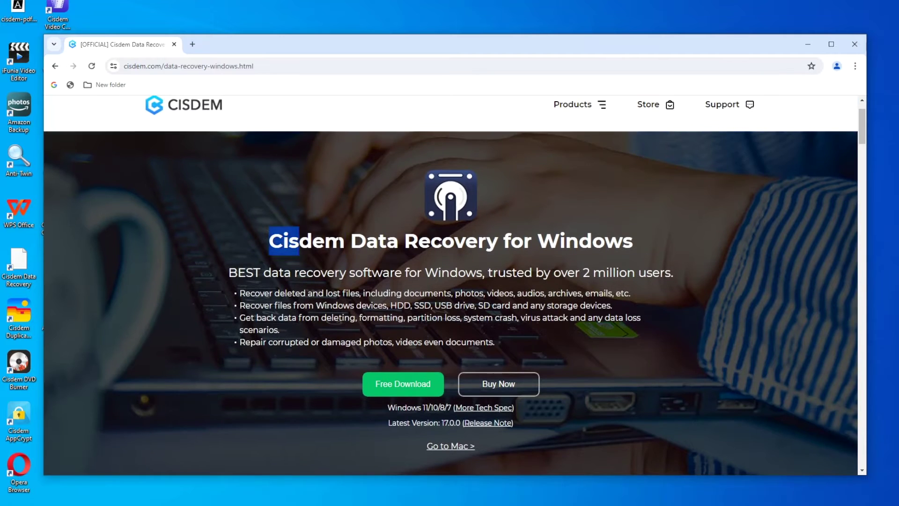
drag(271, 241, 623, 242)
click(637, 249)
scroll(547, 283, down, 1)
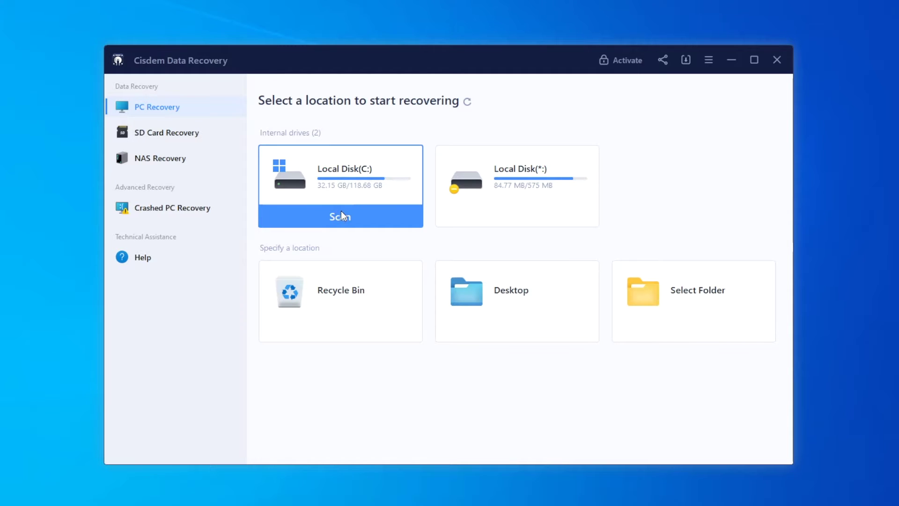
- Launch a deleted-file scan on the Local Disk (C:) card
click(344, 217)
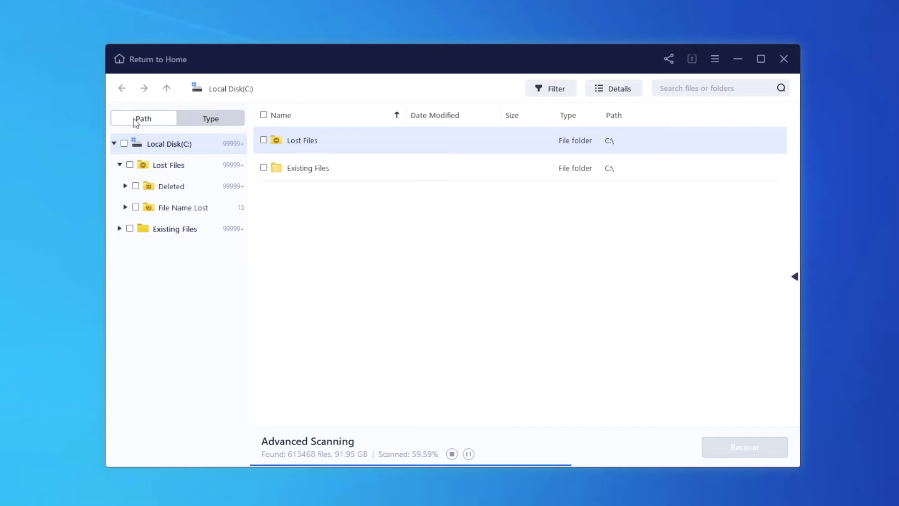
- Switch scan results between Type and Path views, expanding Existing Files and checking Unsaved Files
click(218, 121)
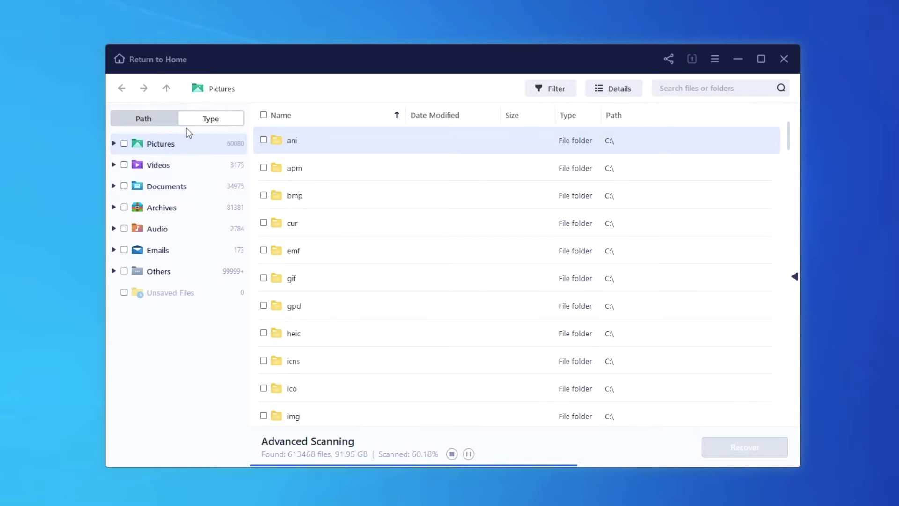
click(163, 121)
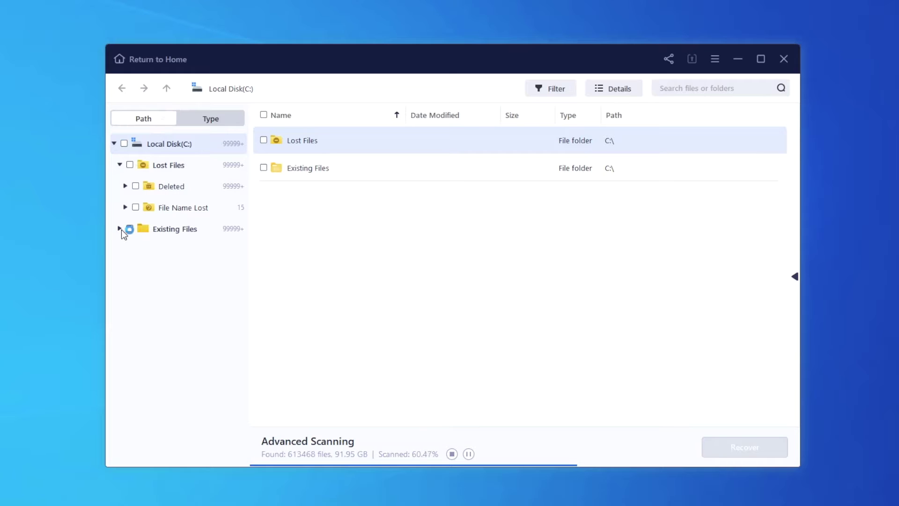
click(121, 228)
click(203, 120)
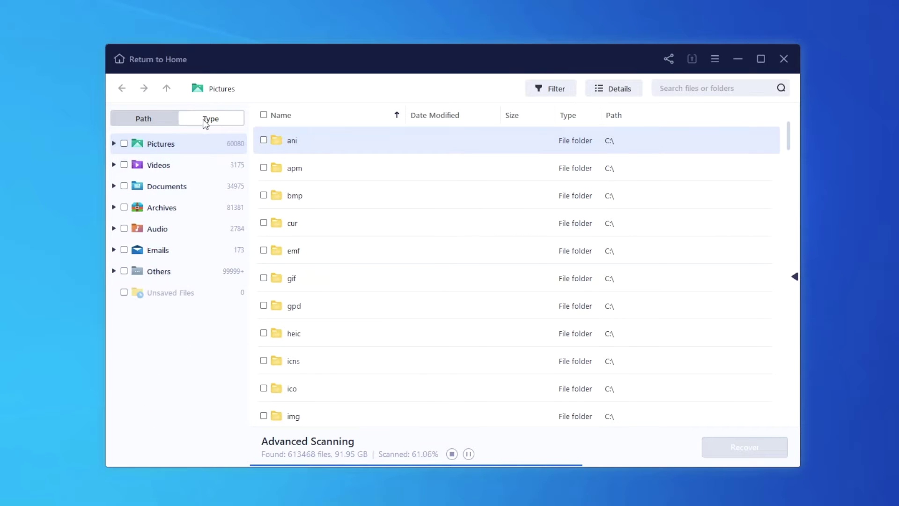
click(172, 294)
- Open Pictures > jpeg in Icons view and preview 124.jpeg
click(172, 186)
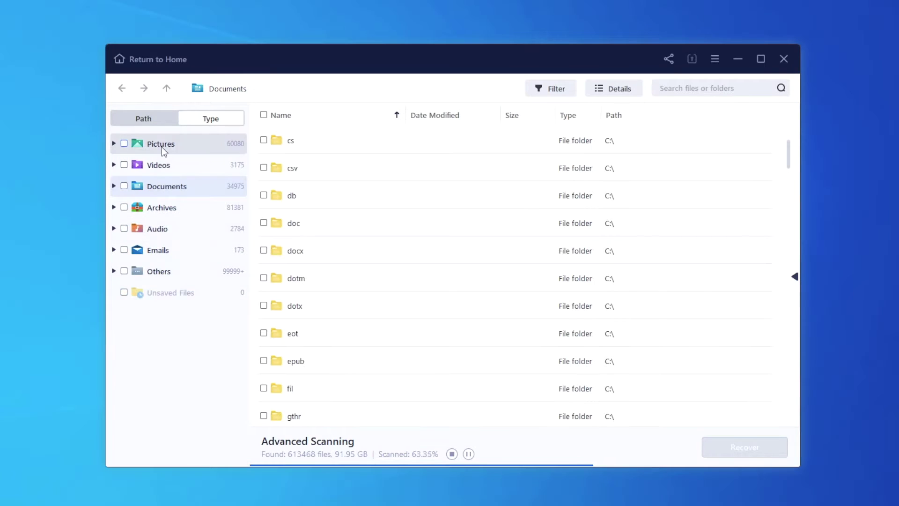
click(162, 147)
scroll(437, 231, down, 2)
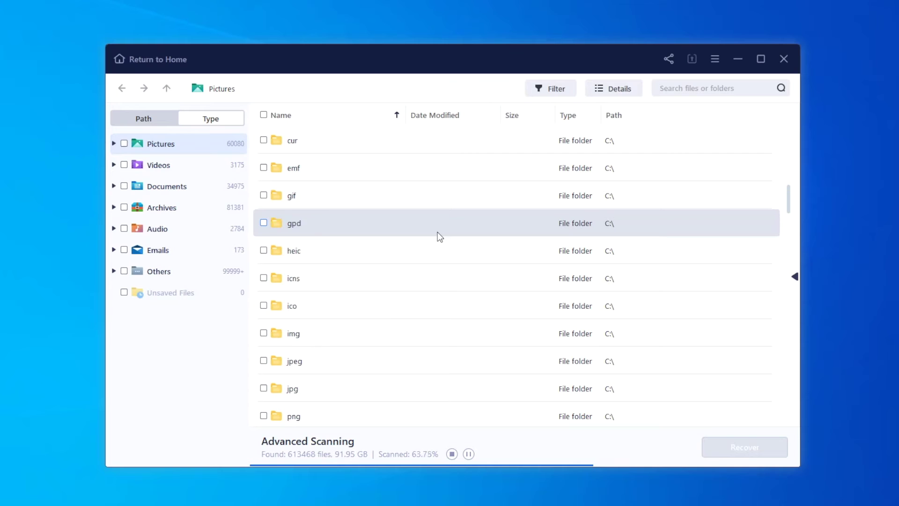
double_click(392, 363)
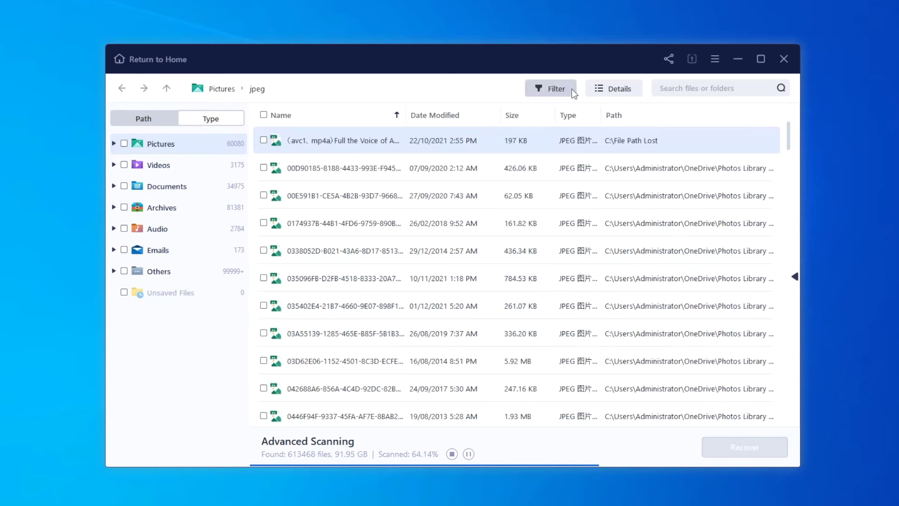
click(555, 88)
click(612, 89)
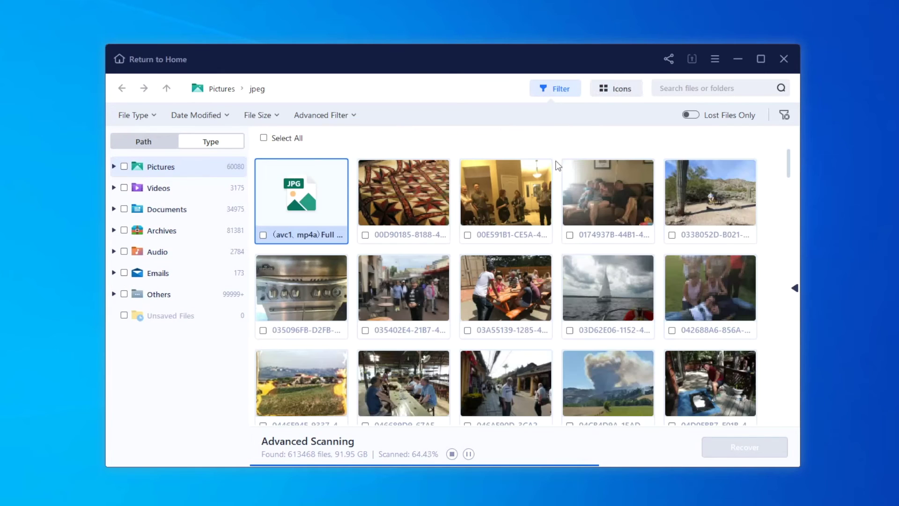
scroll(540, 211, down, 5)
scroll(515, 240, down, 5)
scroll(515, 240, down, 3)
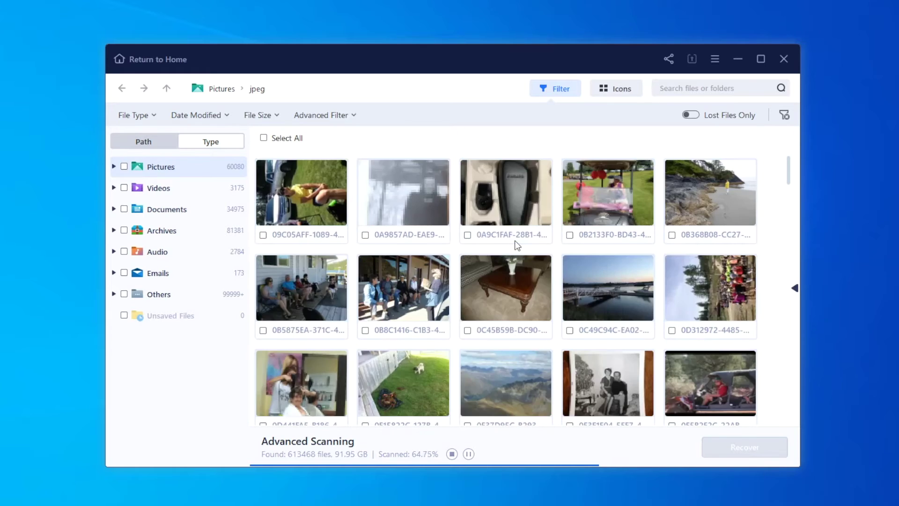
scroll(515, 241, down, 5)
scroll(515, 241, down, 5)
scroll(515, 240, down, 3)
scroll(515, 240, up, 2)
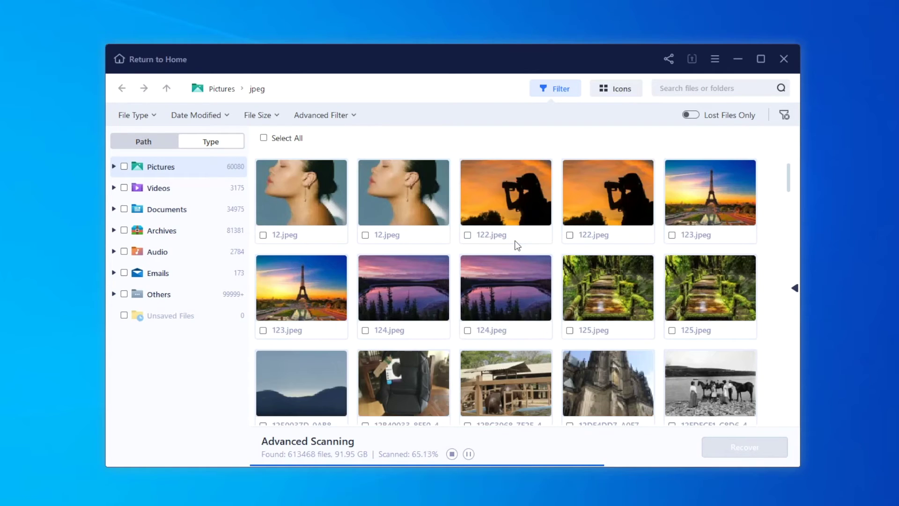
mouse_move(403, 288)
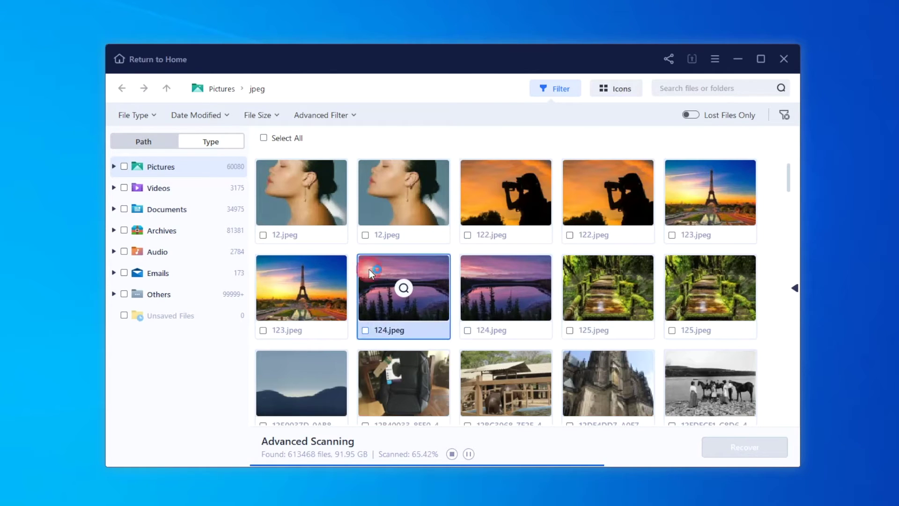
double_click(369, 269)
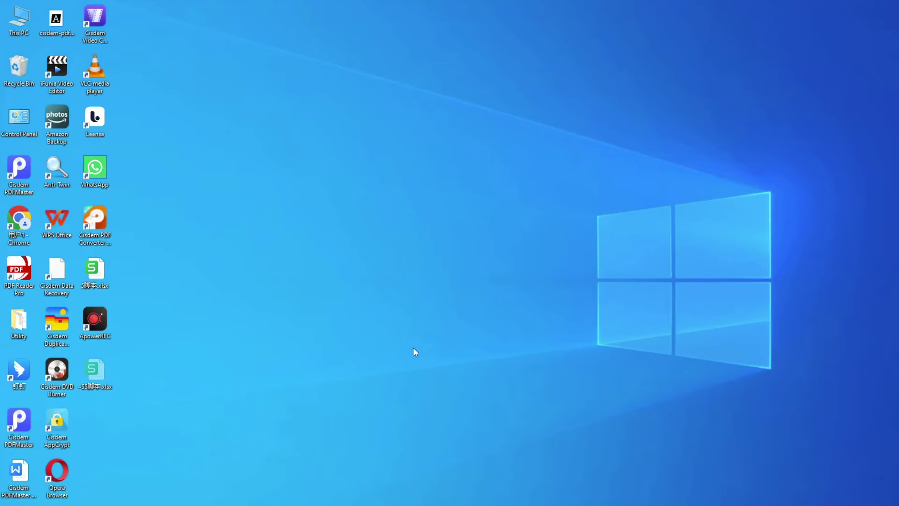
- Check the Previous Versions of the Documents folder from This PC
double_click(17, 19)
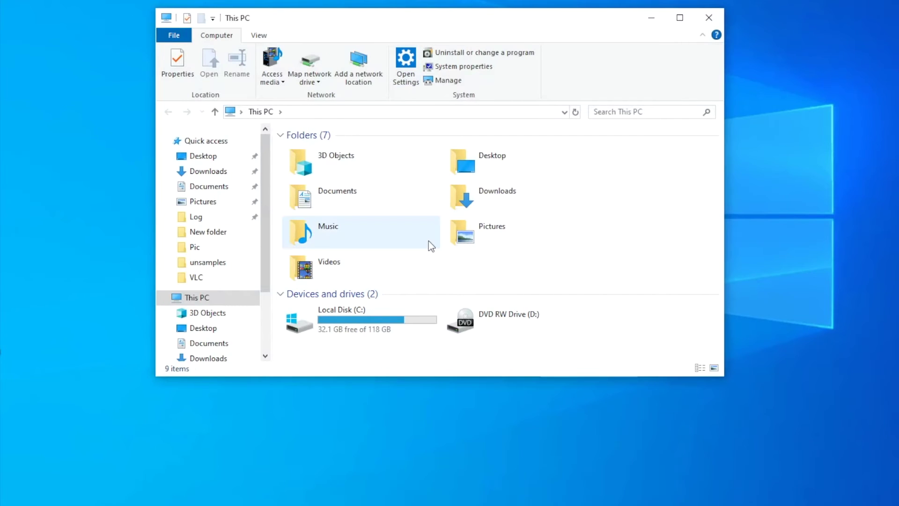
click(210, 186)
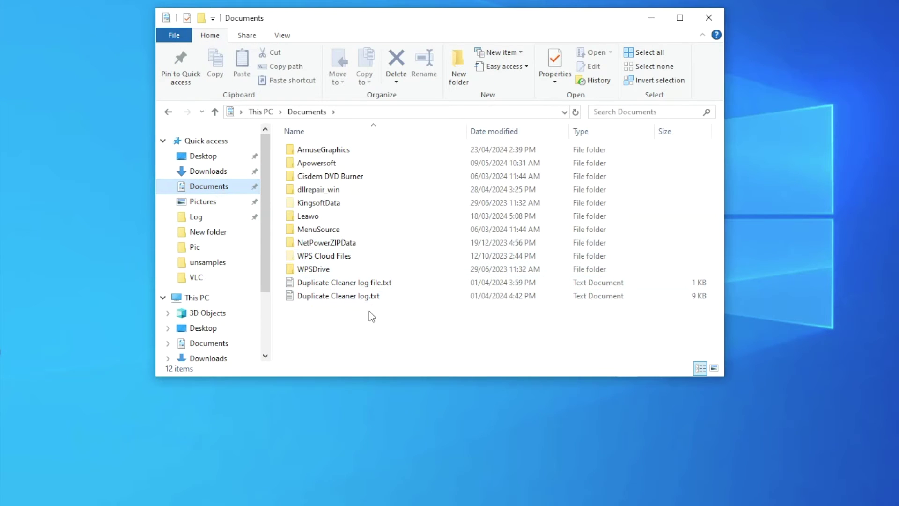
right_click(368, 312)
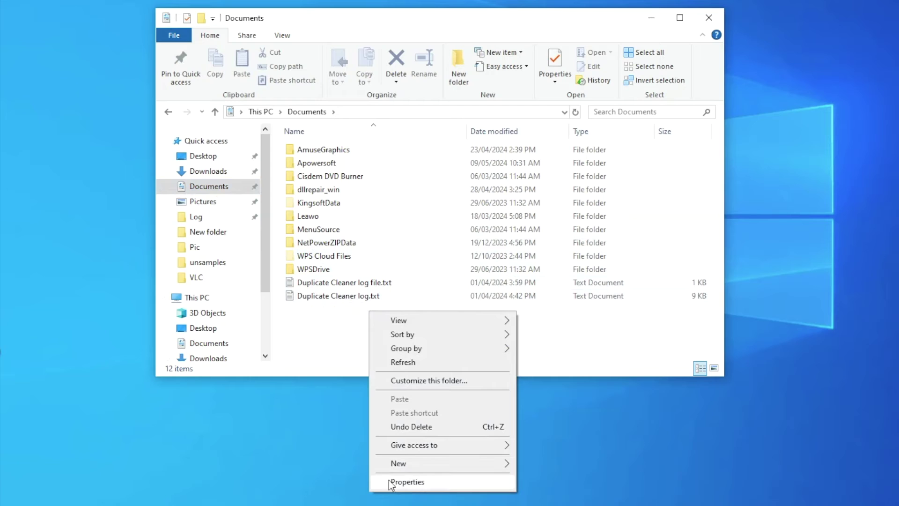
click(411, 482)
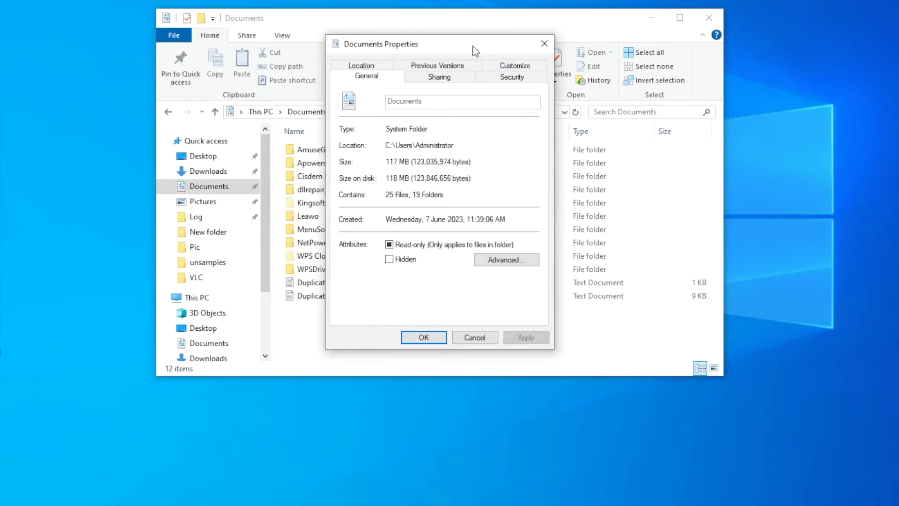
click(437, 66)
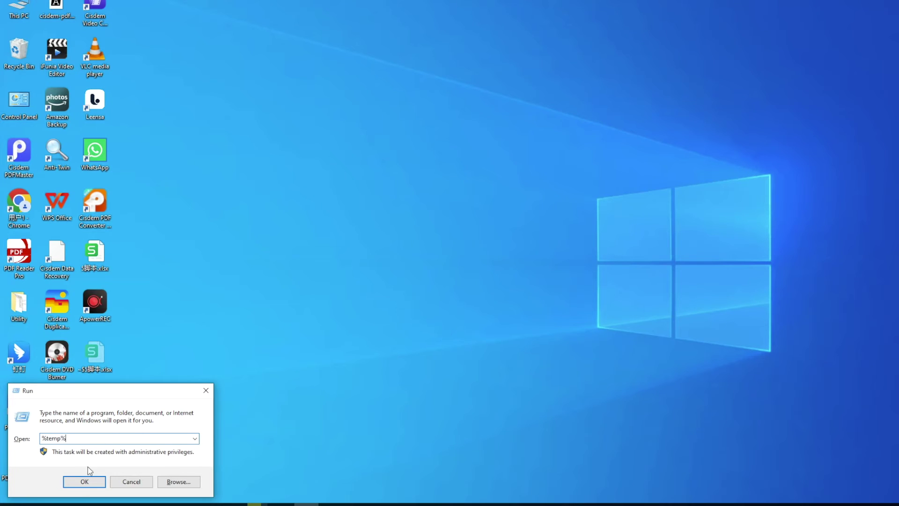
- Search the Temp folder for Project file extensions like .mpp and .msp
click(86, 480)
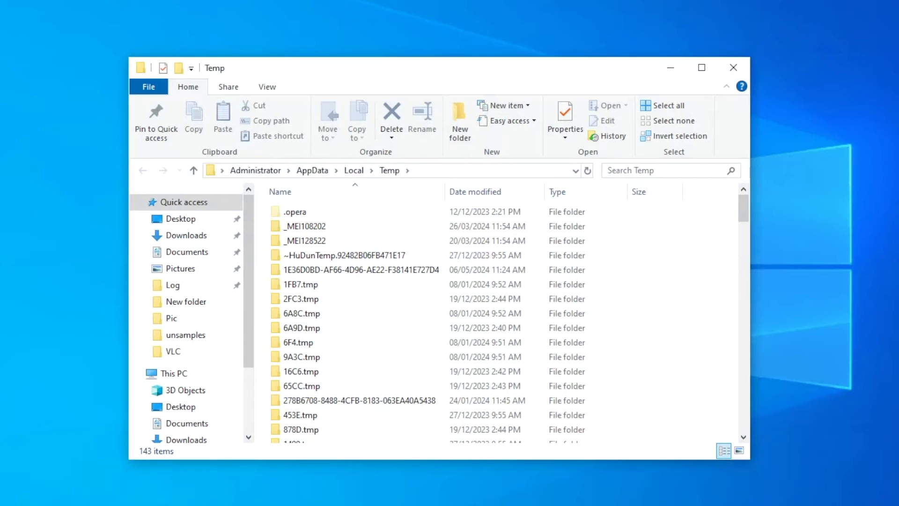
scroll(484, 301, down, 5)
scroll(483, 301, down, 3)
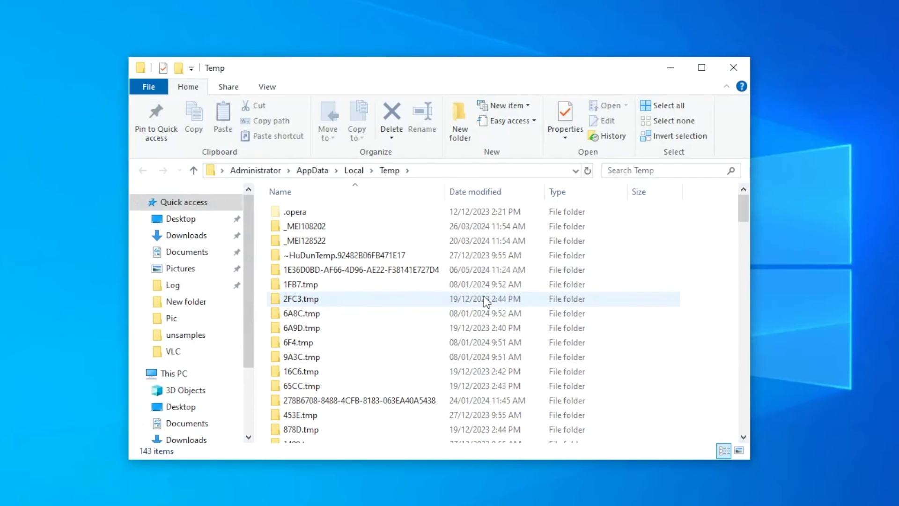
click(664, 170)
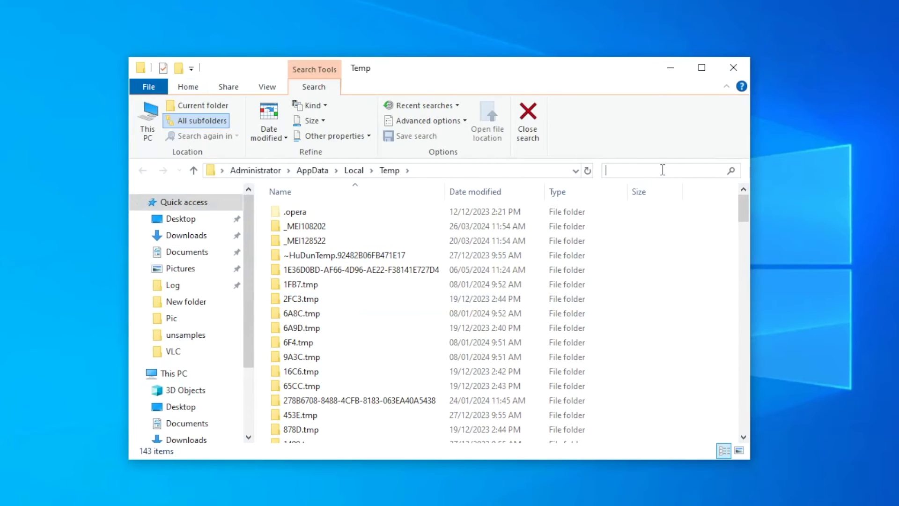
text(.mpp)
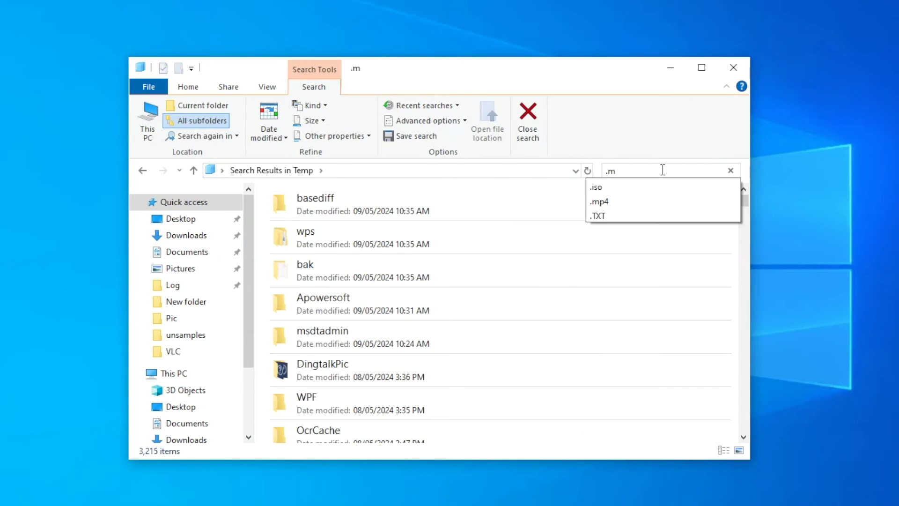
key(BackSpace)
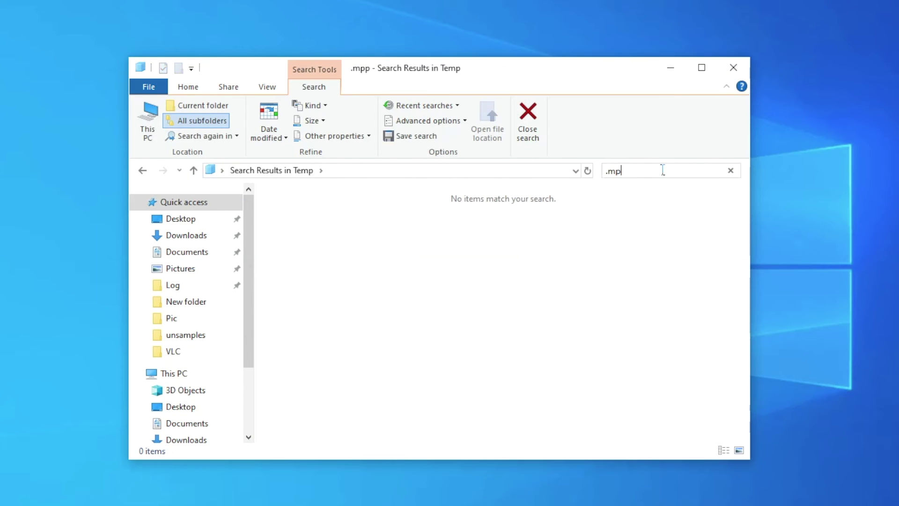
key(BackSpace)
text(t)
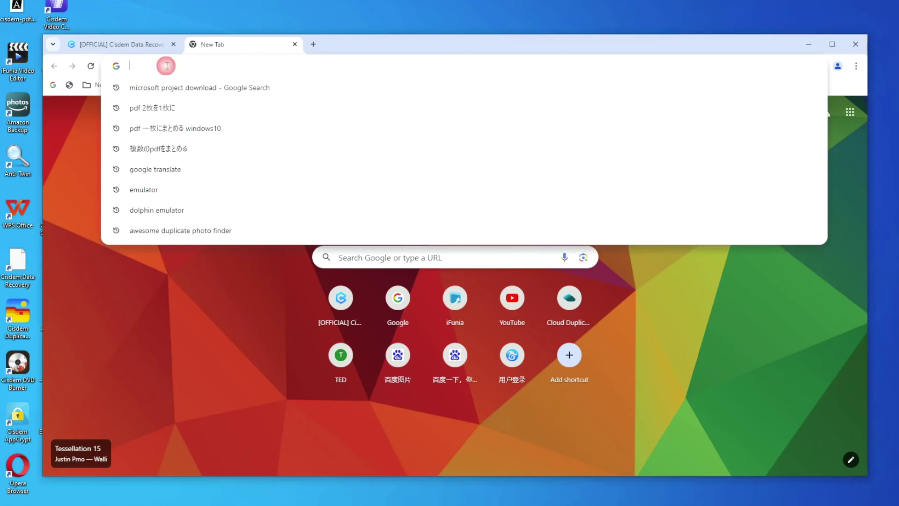
text(proje)
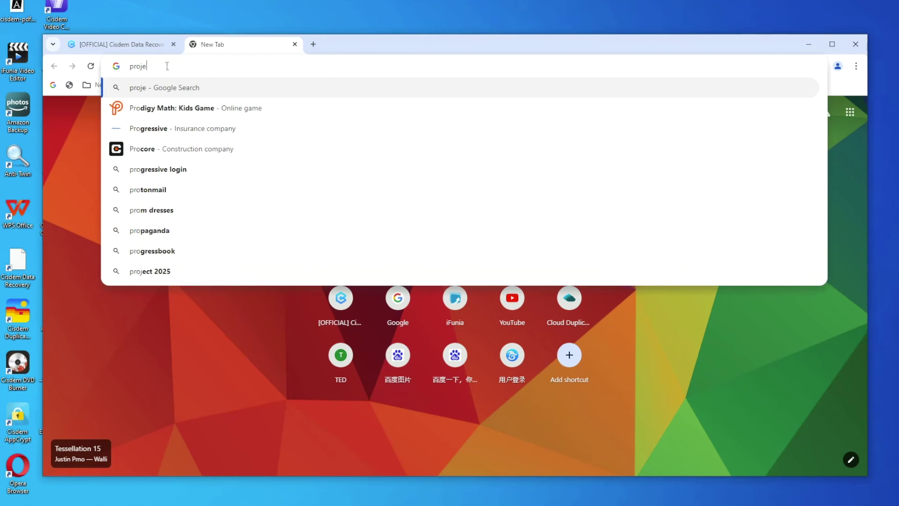
text(ct.rec)
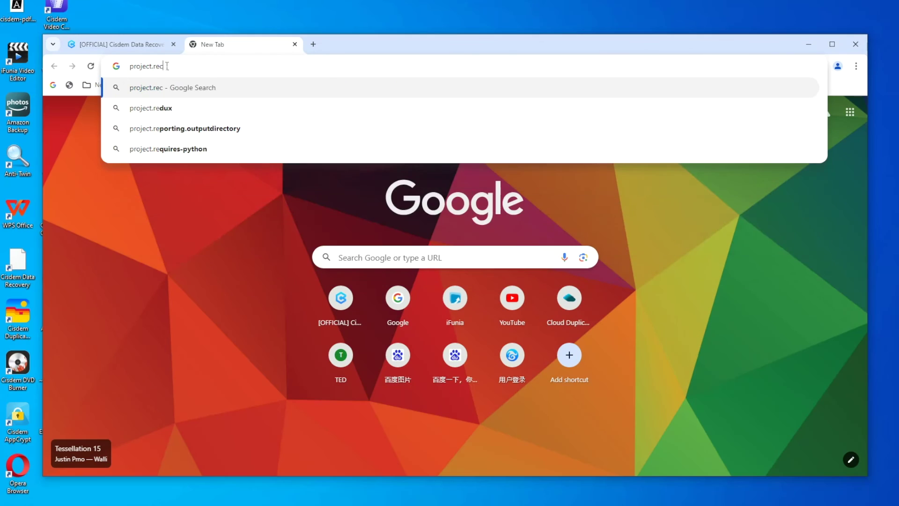
text(overytool)
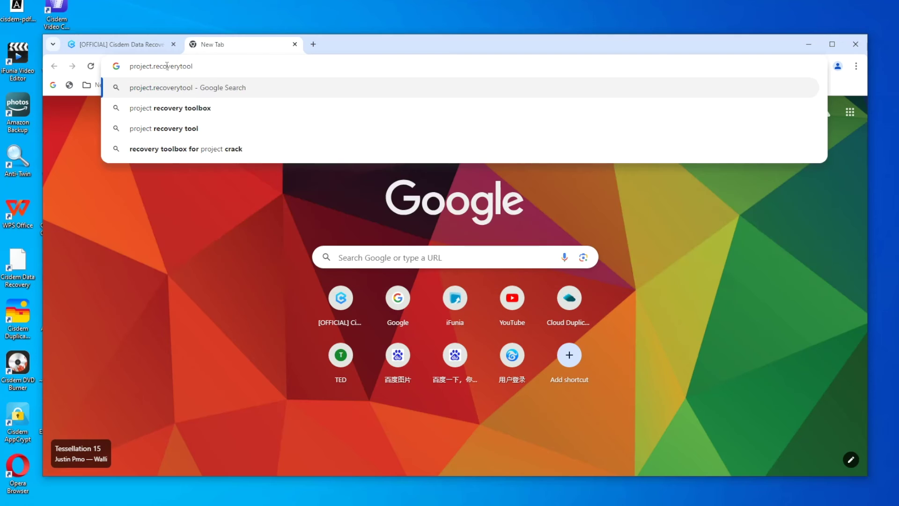
text(box.c)
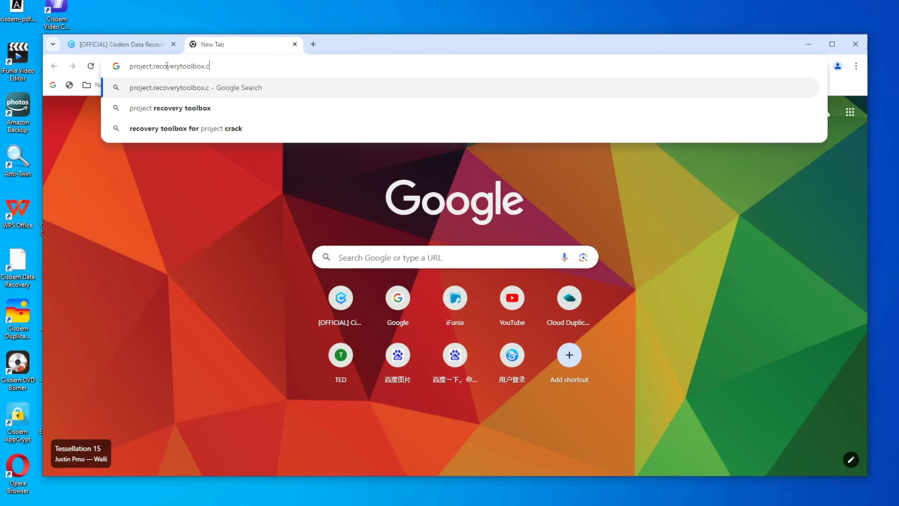
text(om)
- Load project.recoverytoolbox.com in the new tab
key(Return)
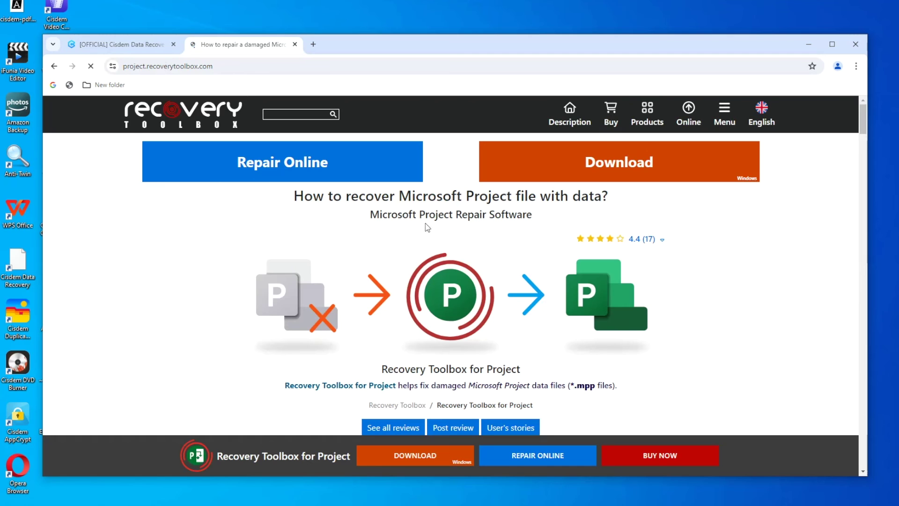
- Upload Project risk management plan.dot to the online repair service
click(295, 146)
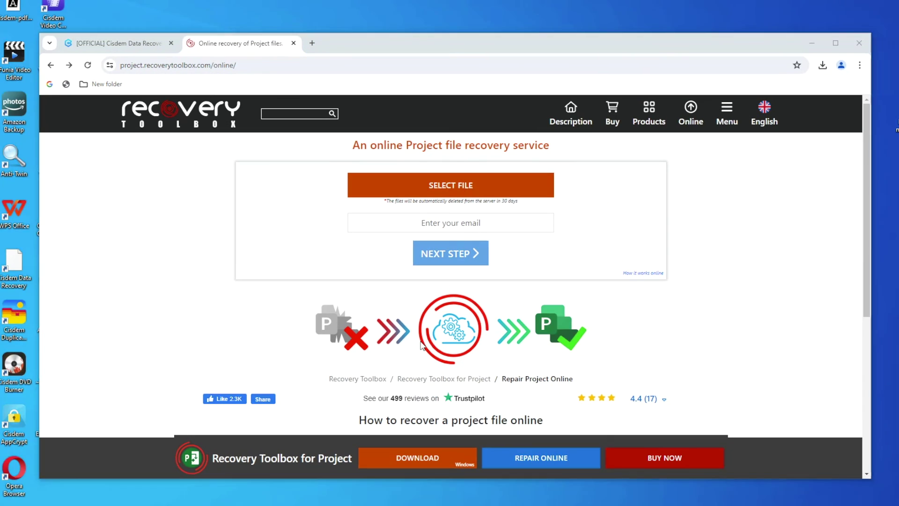
click(450, 185)
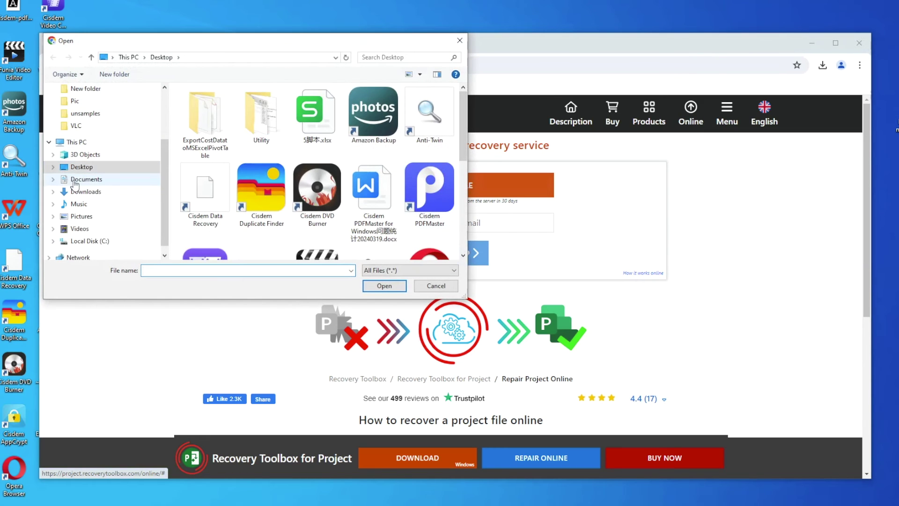
scroll(272, 171, down, 3)
click(265, 151)
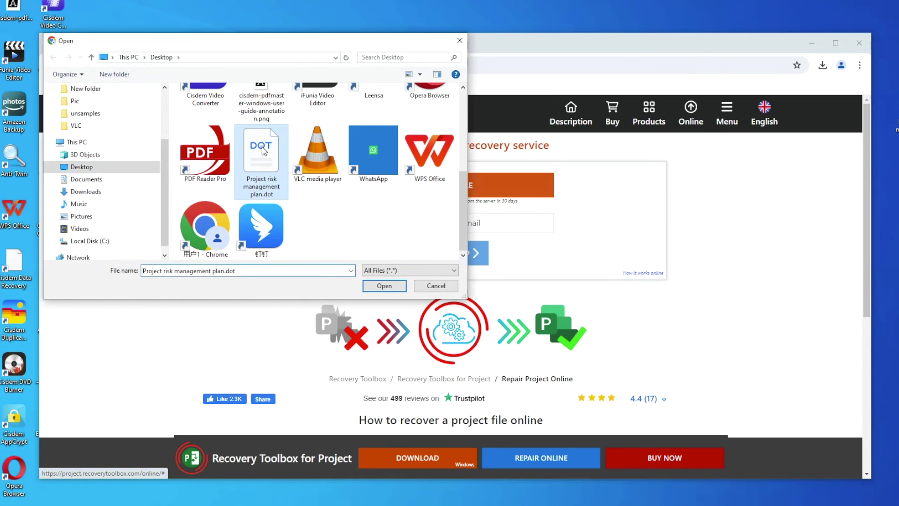
click(383, 286)
- Fill in the suggested contact email and submit the file for repair
click(435, 222)
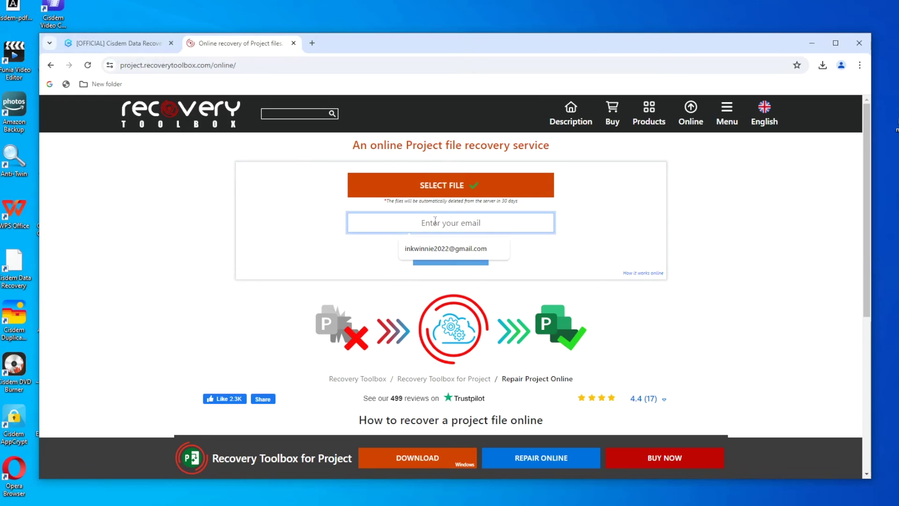
click(445, 248)
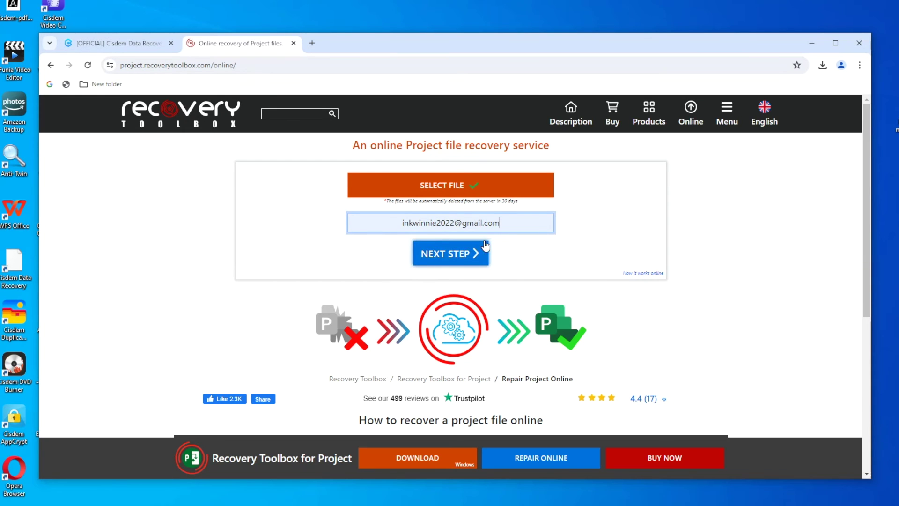
click(455, 255)
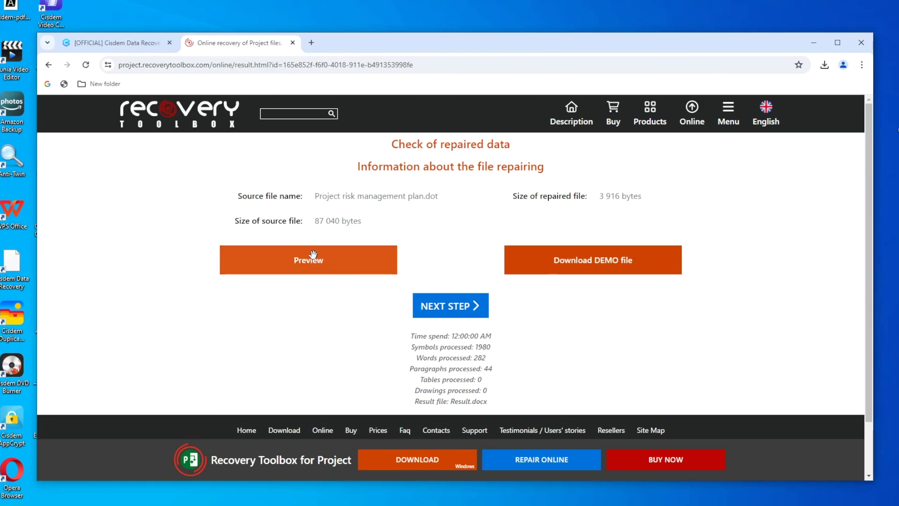
- Preview the repaired plan, download the demo file, and continue to the 10 USD payment page
click(309, 260)
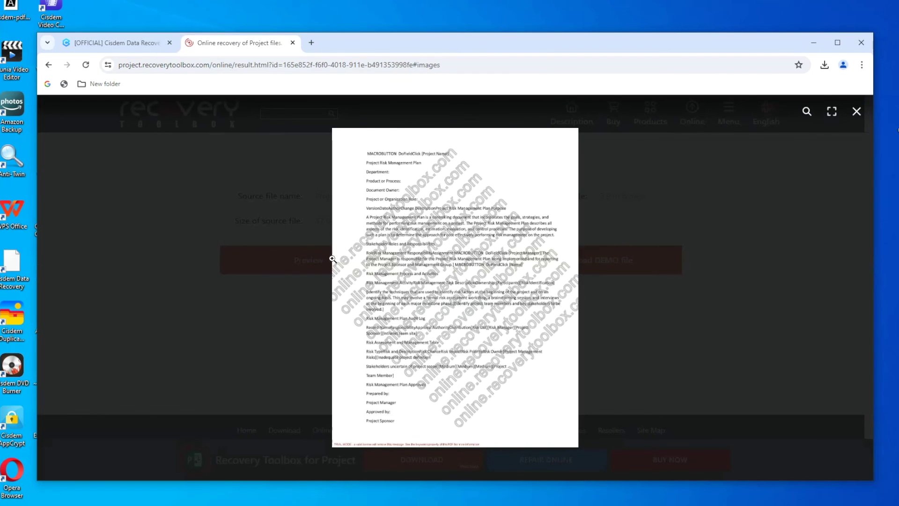
click(856, 112)
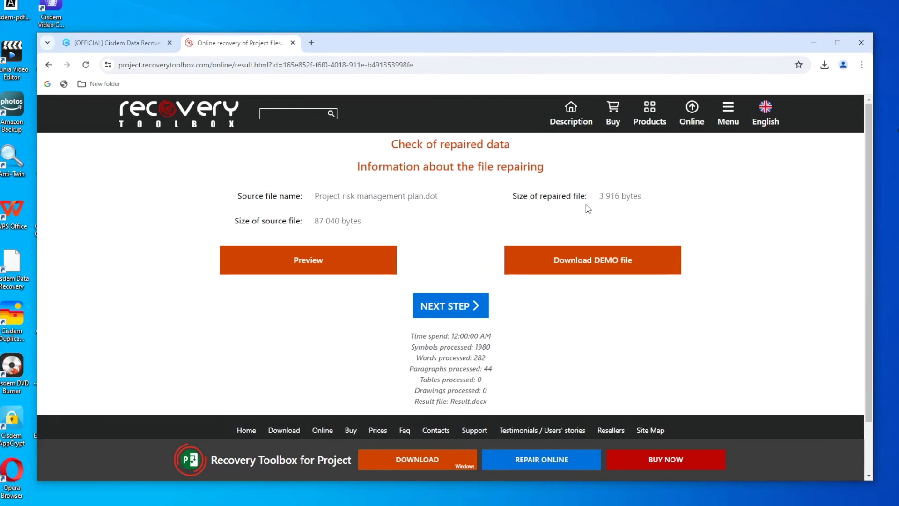
click(580, 259)
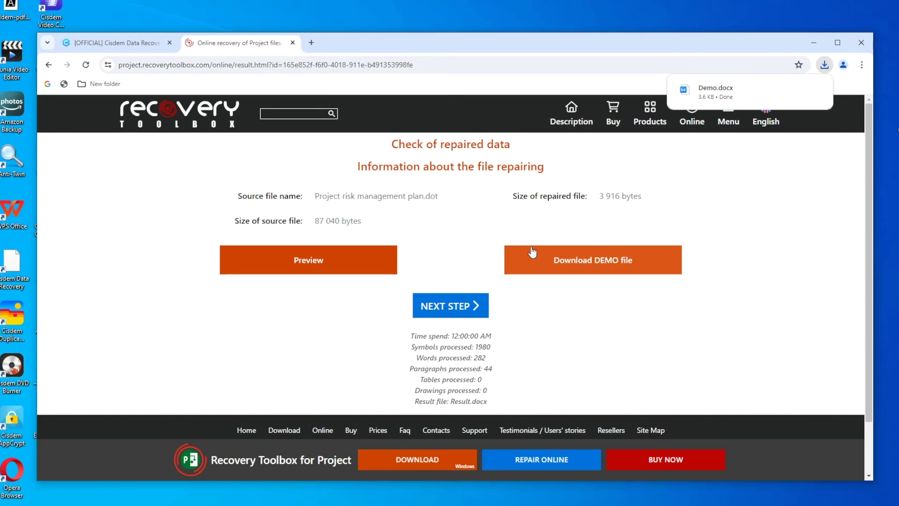
scroll(493, 328, down, 2)
scroll(494, 328, up, 2)
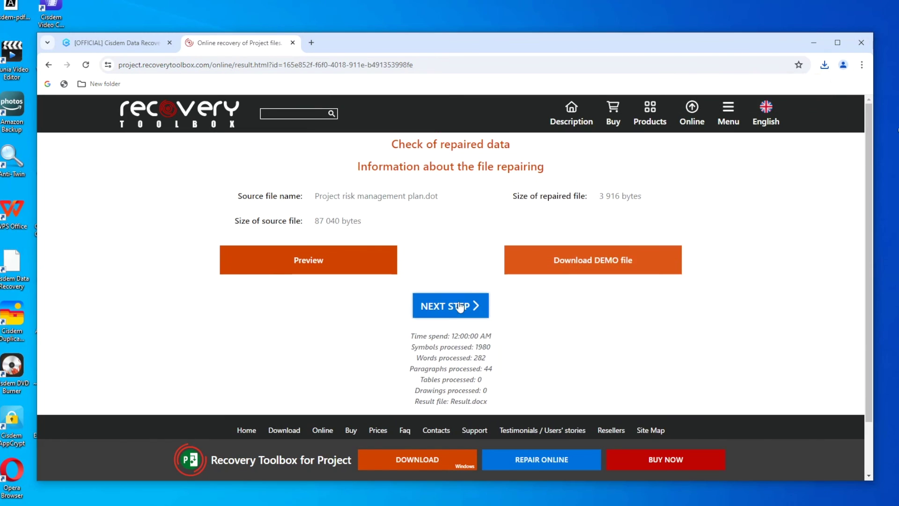
click(442, 307)
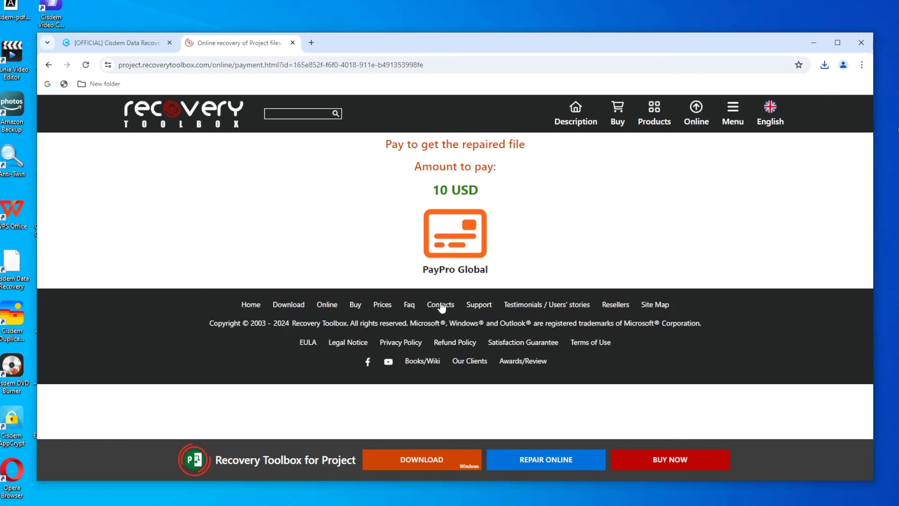
drag(386, 144, 540, 158)
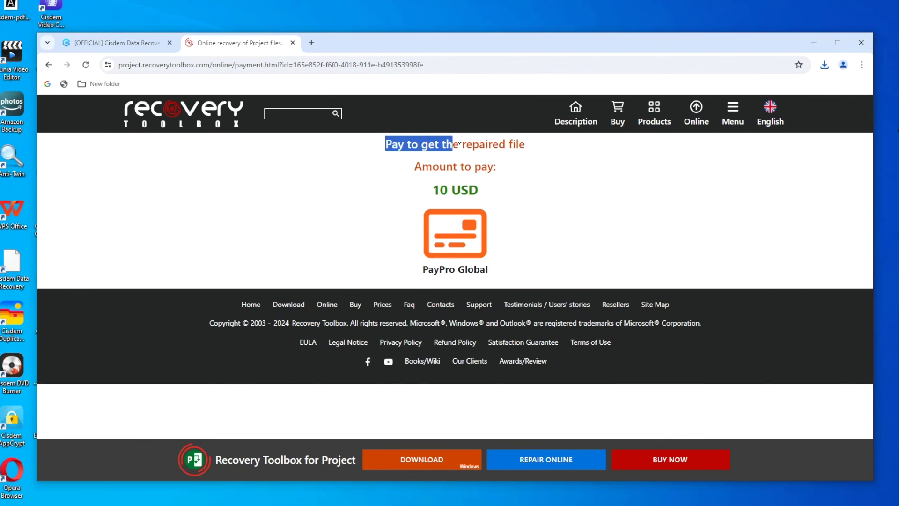